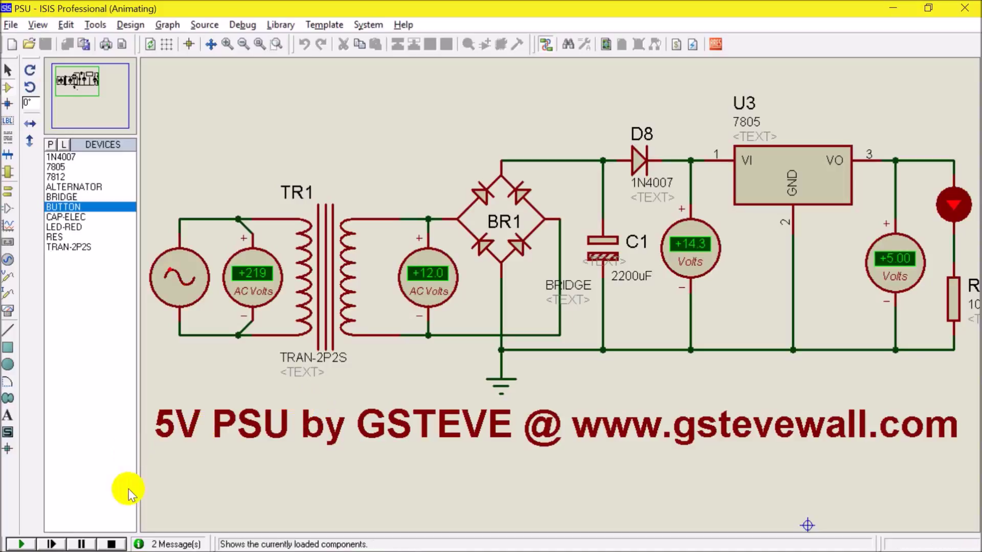
# - Stop the circuit simulation and transfer the 5V power supply schematic to ARES for PCB layout
pyautogui.click(115, 543)
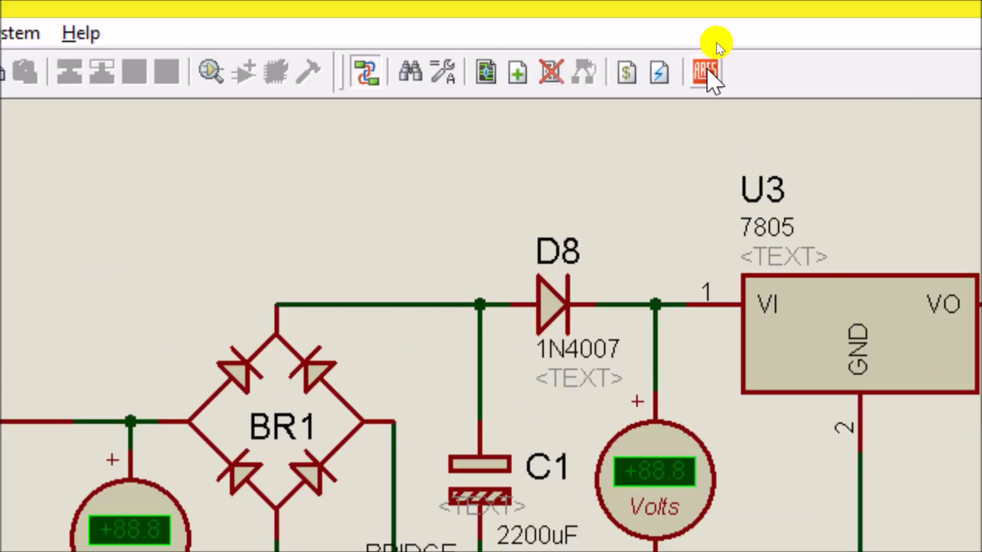
pyautogui.click(706, 72)
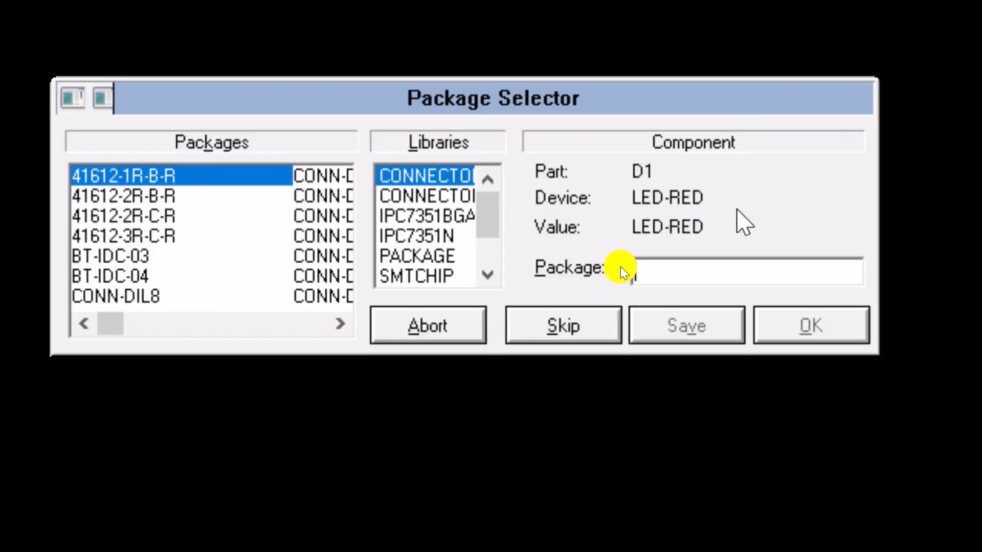
# - Try to assign a made-up package name to the LED-RED component D1 and clear the entry
pyautogui.write('GEORGE')
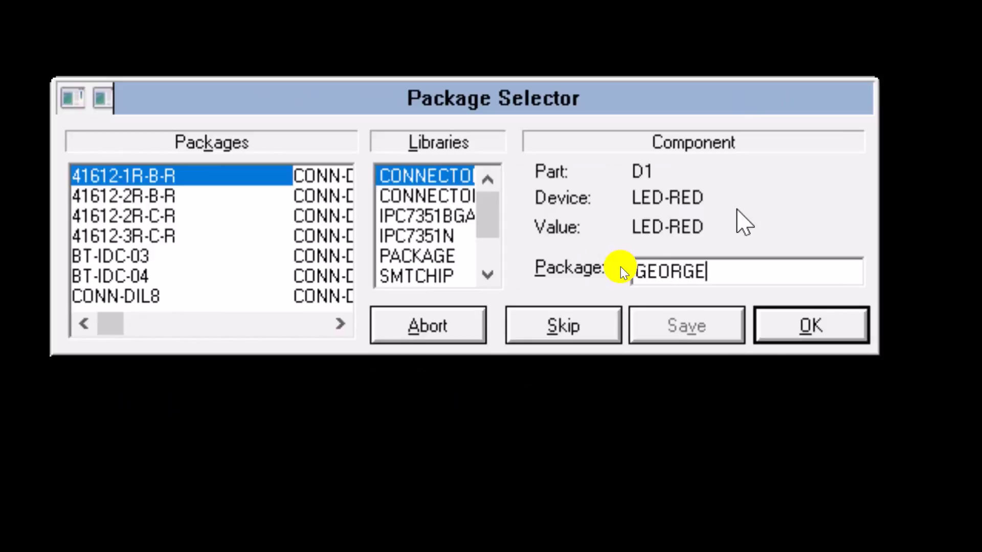
pyautogui.click(795, 332)
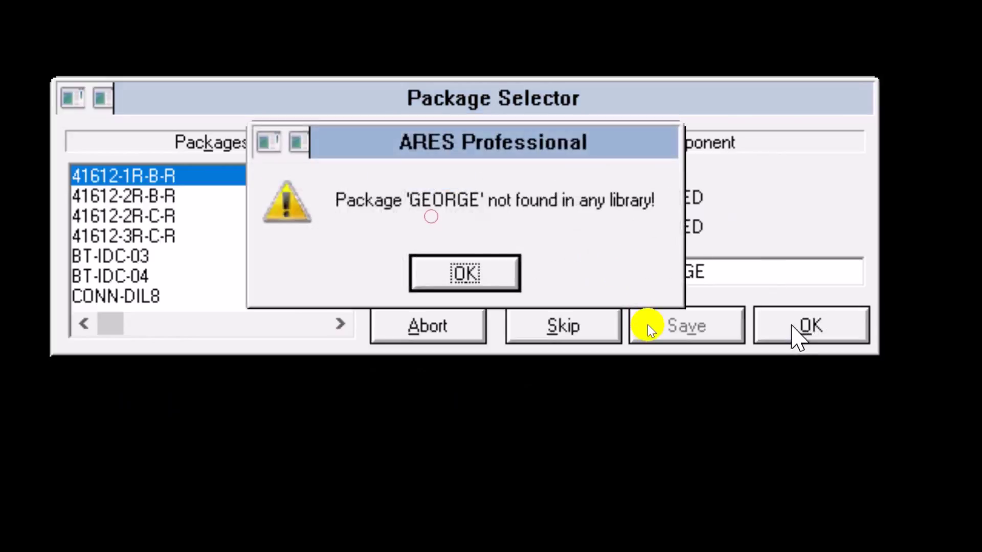
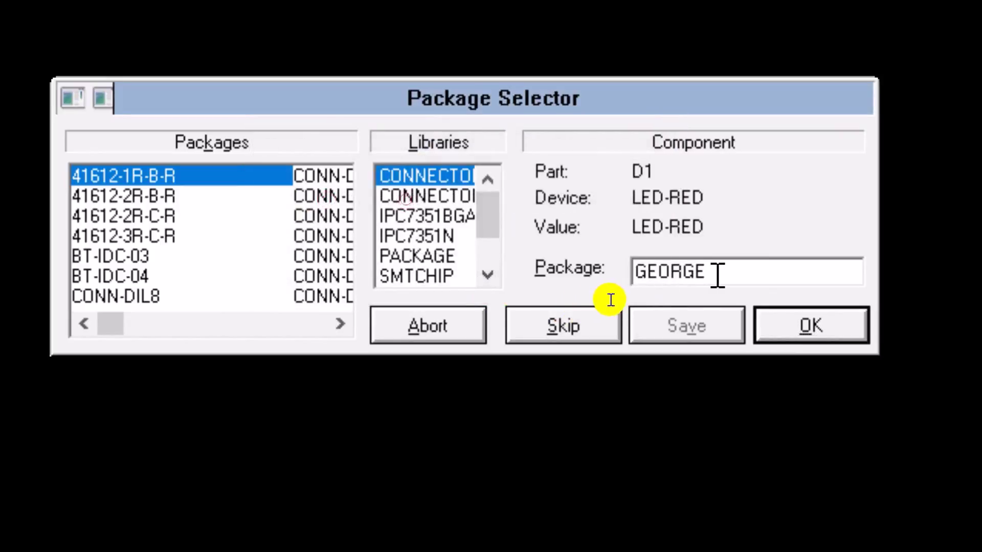
pyautogui.press('BackSpace')
pyautogui.press('BackSpace')
pyautogui.press('BackSpace')
pyautogui.press('BackSpace')
pyautogui.press('BackSpace')
pyautogui.press('BackSpace')
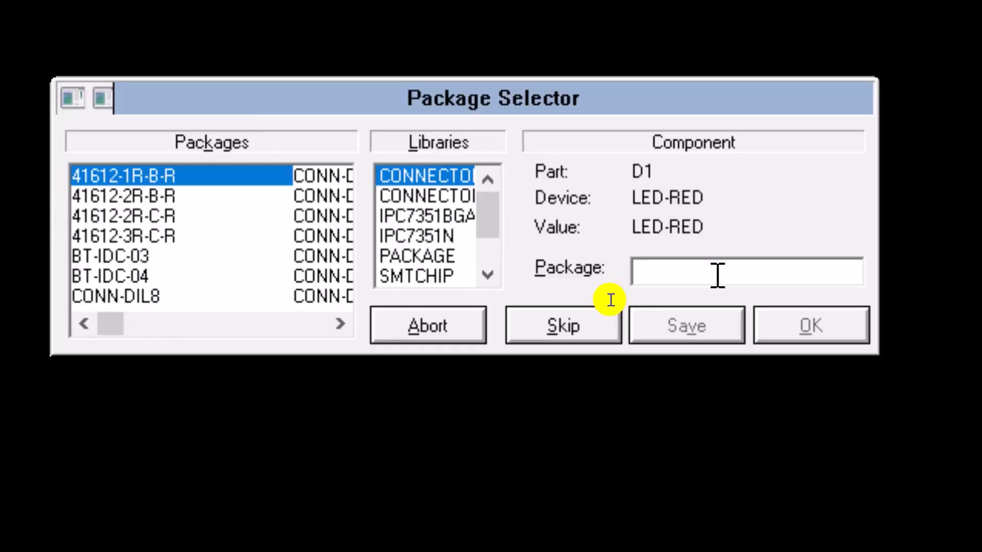
# - Assign the package LED to component D1
pyautogui.write('4ED')
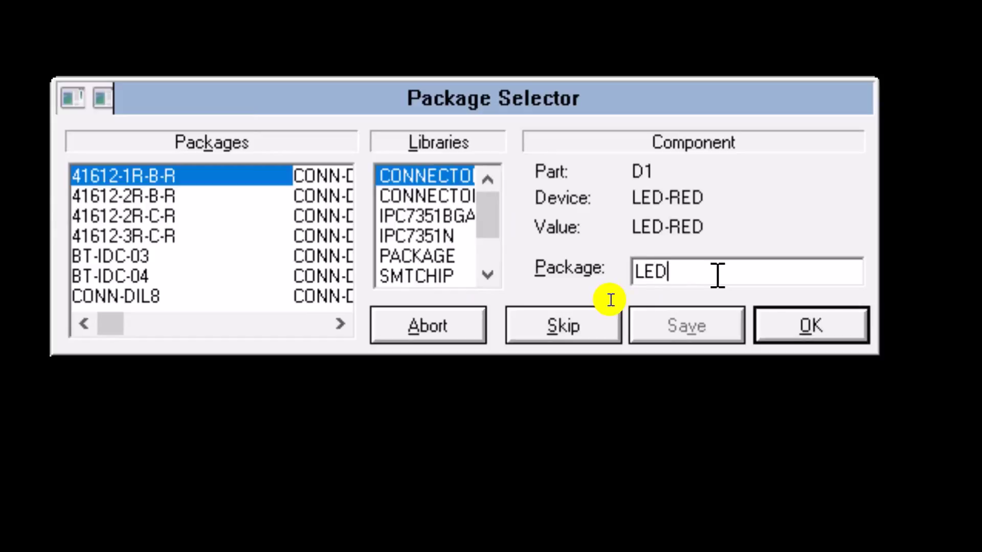
pyautogui.click(800, 327)
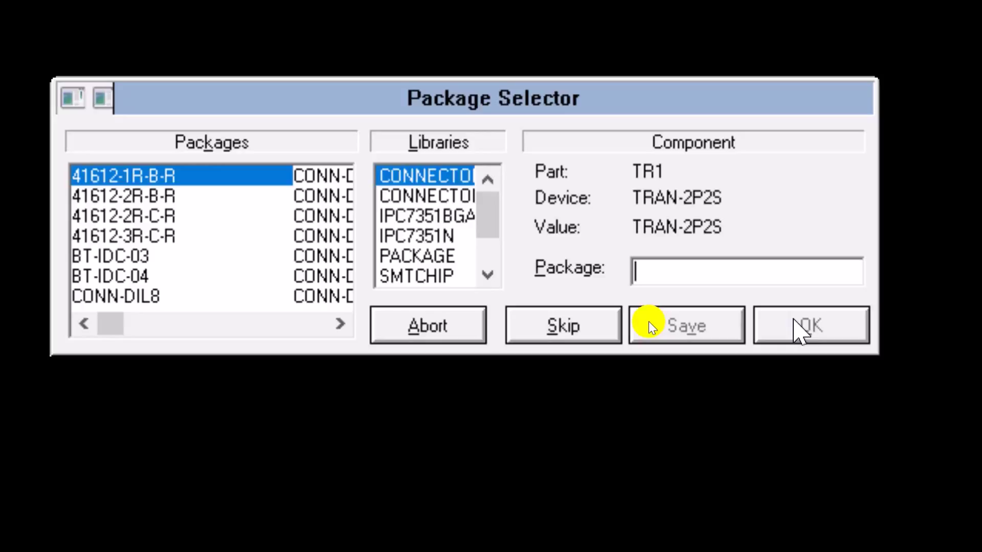
# - Try the package TRAN for transformer TR1 and skip packaging that component
pyautogui.write('TRAN')
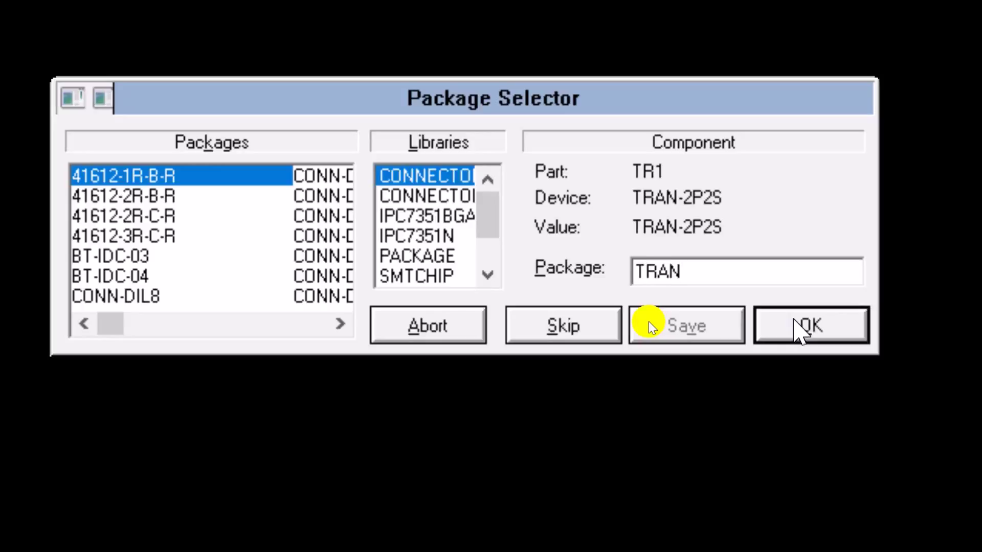
pyautogui.click(795, 323)
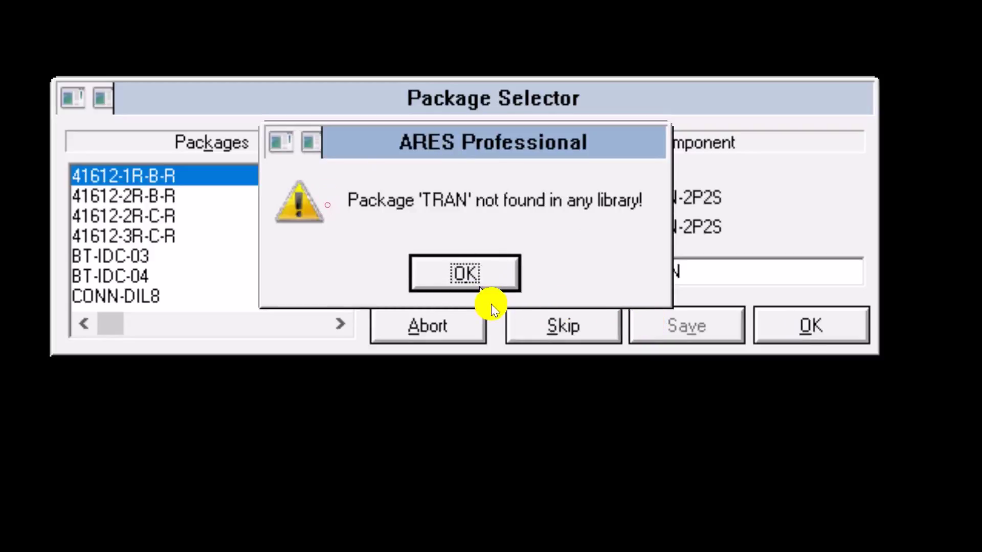
pyautogui.click(479, 270)
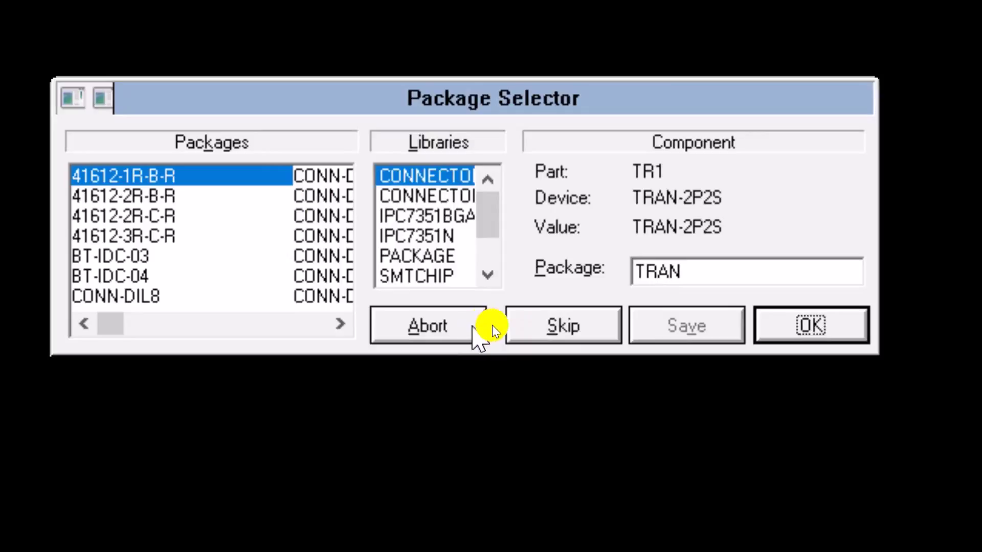
pyautogui.click(518, 326)
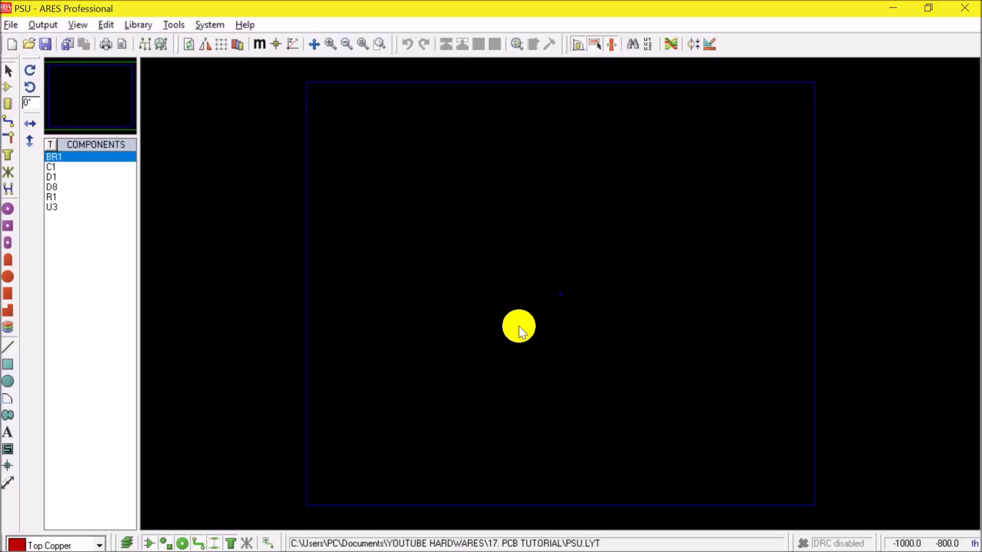
# - Cycle the workspace grid display through dots and lines and turn it off again
pyautogui.click(221, 45)
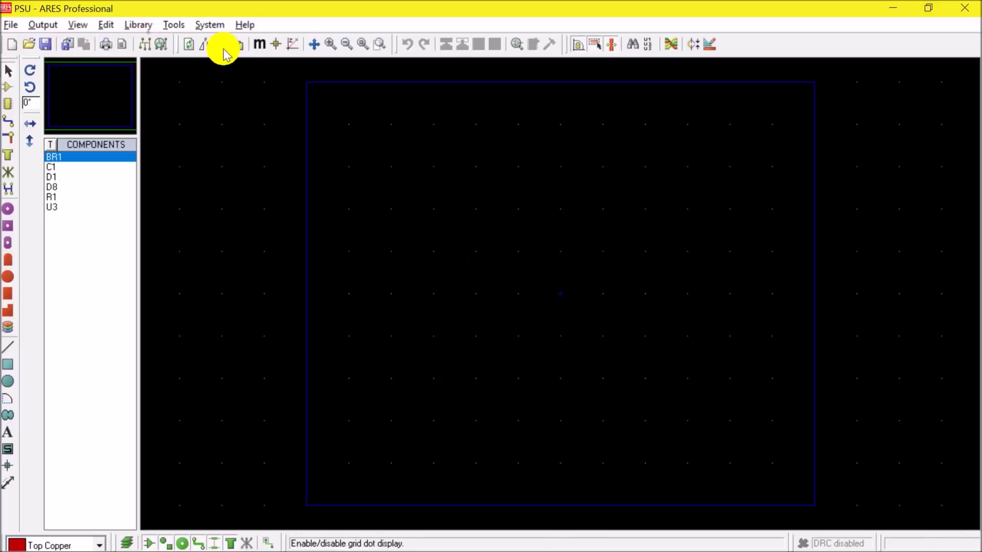
pyautogui.click(224, 50)
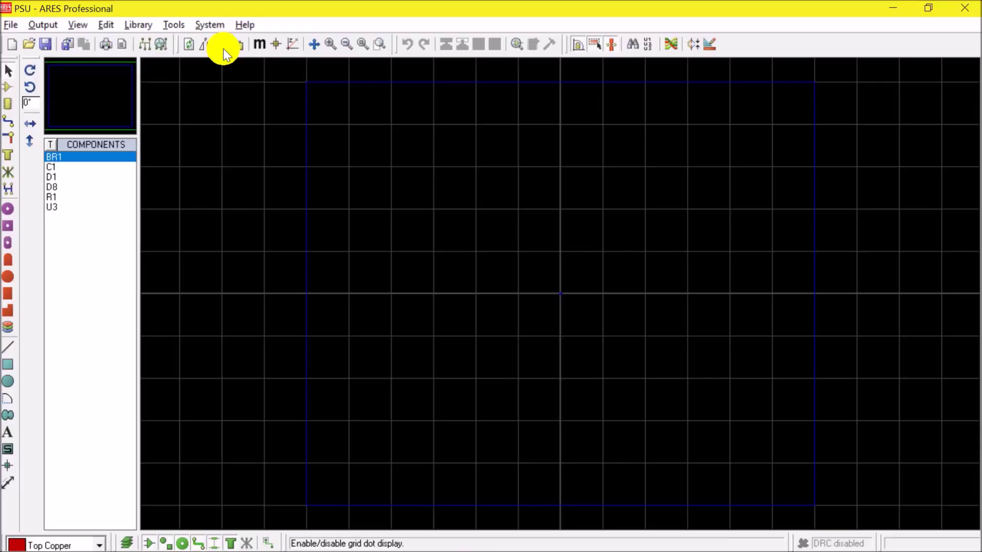
pyautogui.click(222, 48)
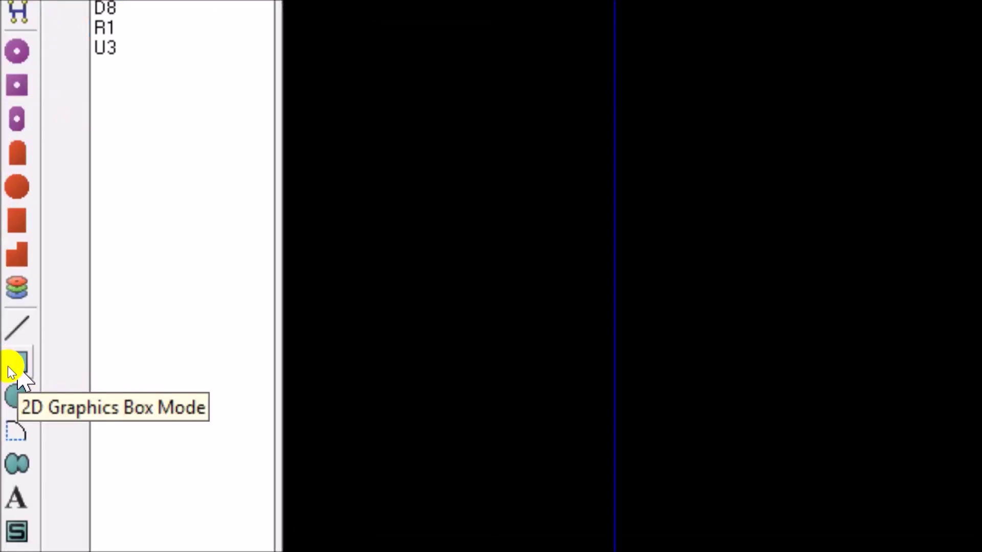
# - Draw a rectangular board outline around the origin on the Board Edge layer with the 2D graphics box
pyautogui.click(10, 367)
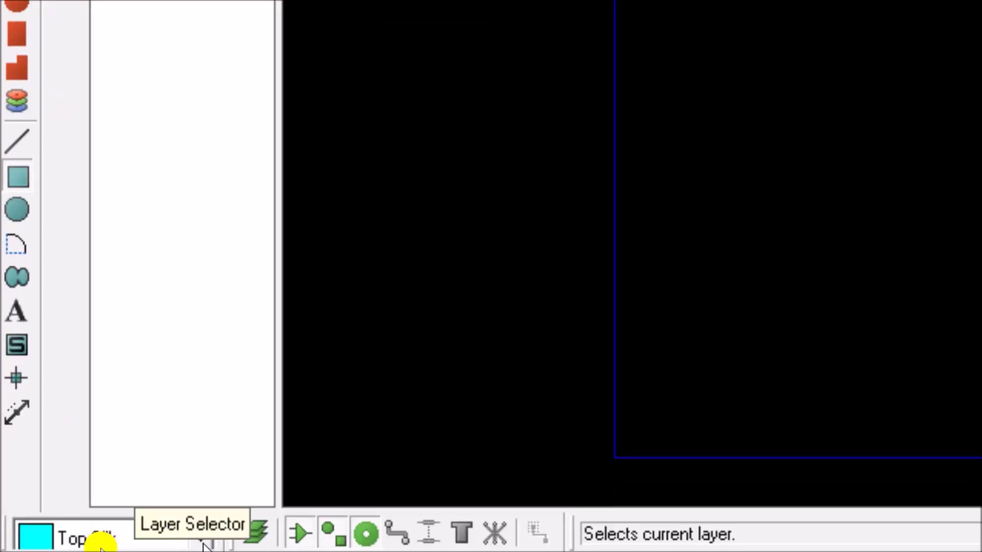
pyautogui.click(204, 546)
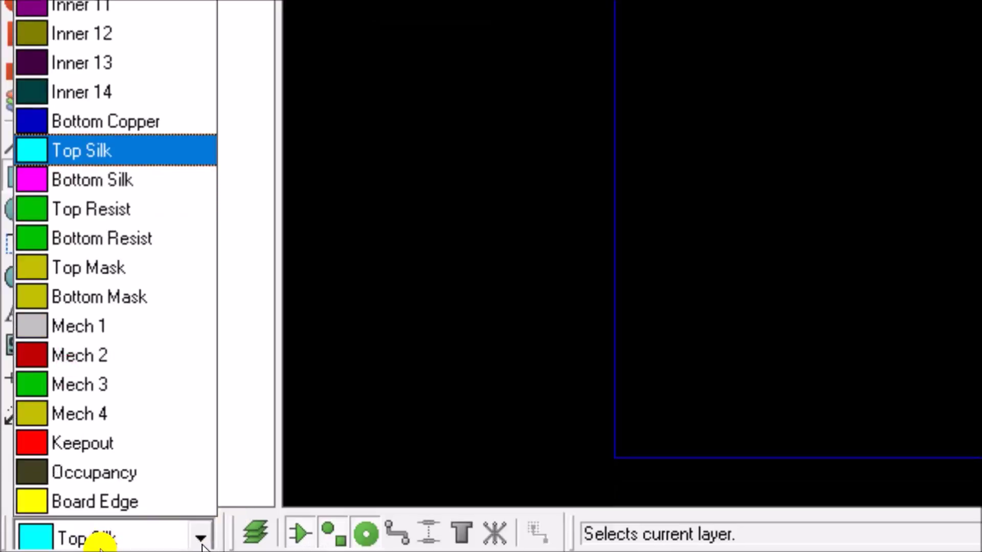
pyautogui.click(136, 502)
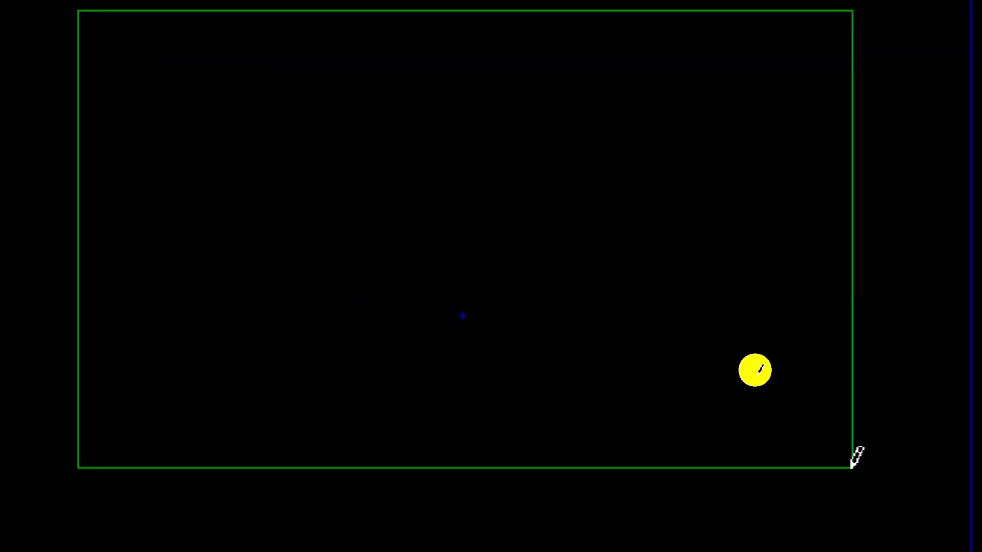
pyautogui.click(851, 466)
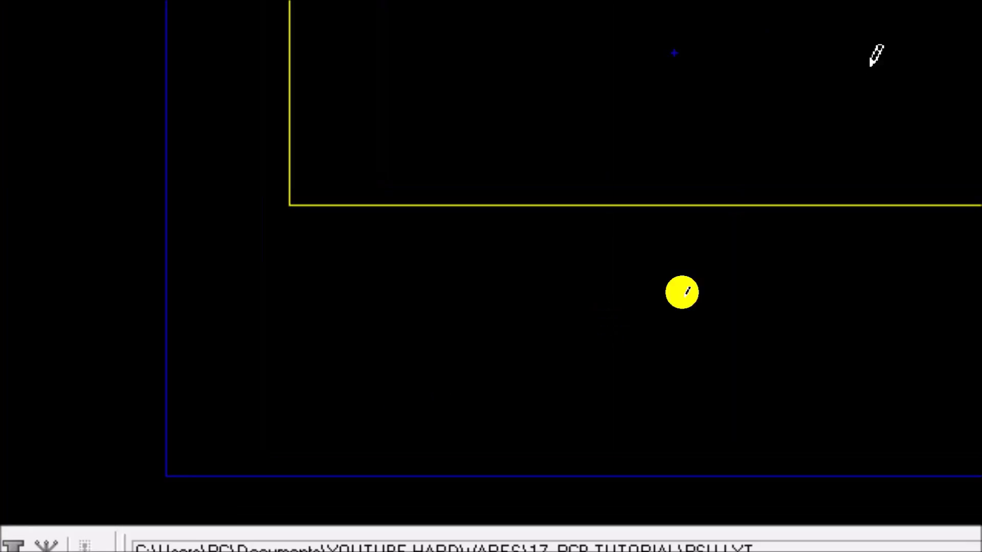
# - Place the components on the board automatically with the Auto Placer, using its default cost weightings
pyautogui.scroll(3, 691, 200)
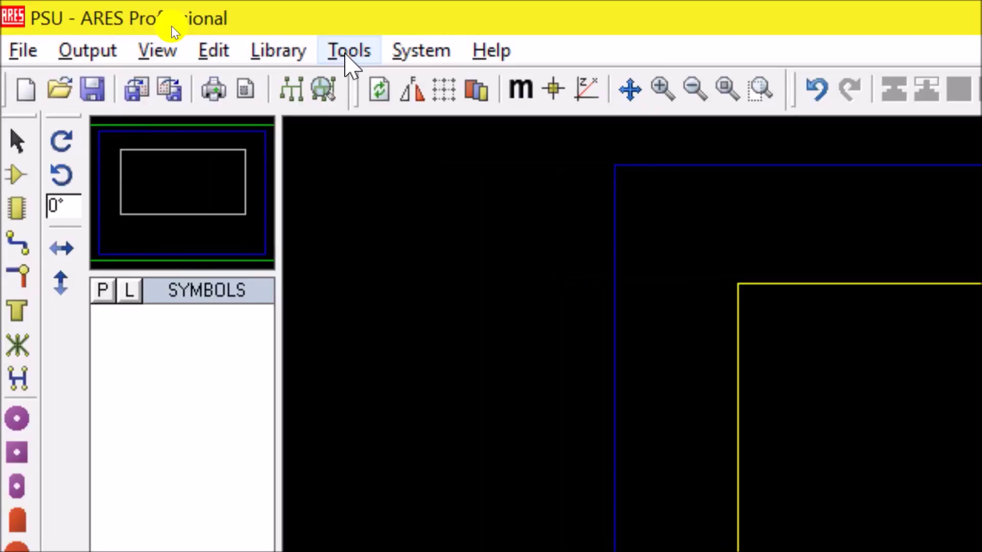
pyautogui.click(349, 55)
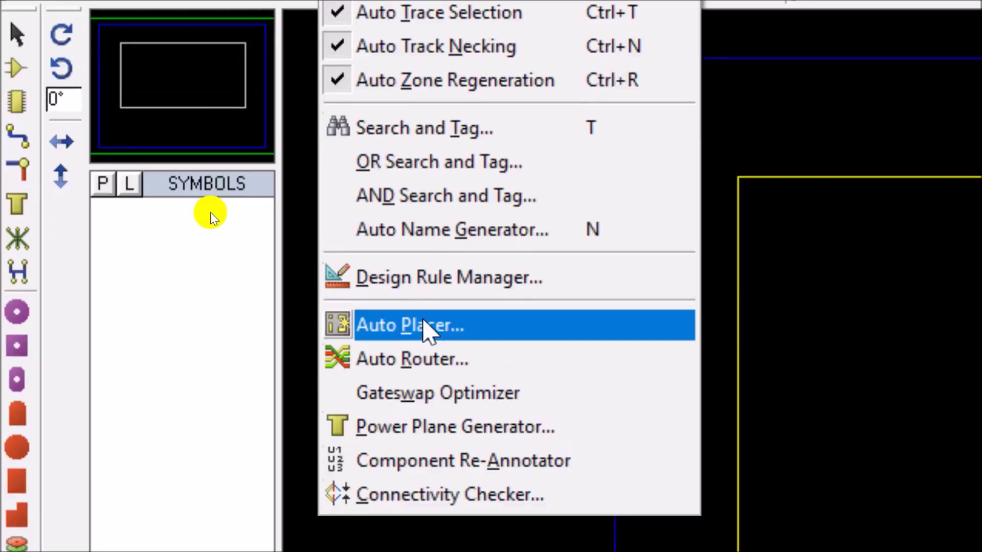
pyautogui.click(555, 327)
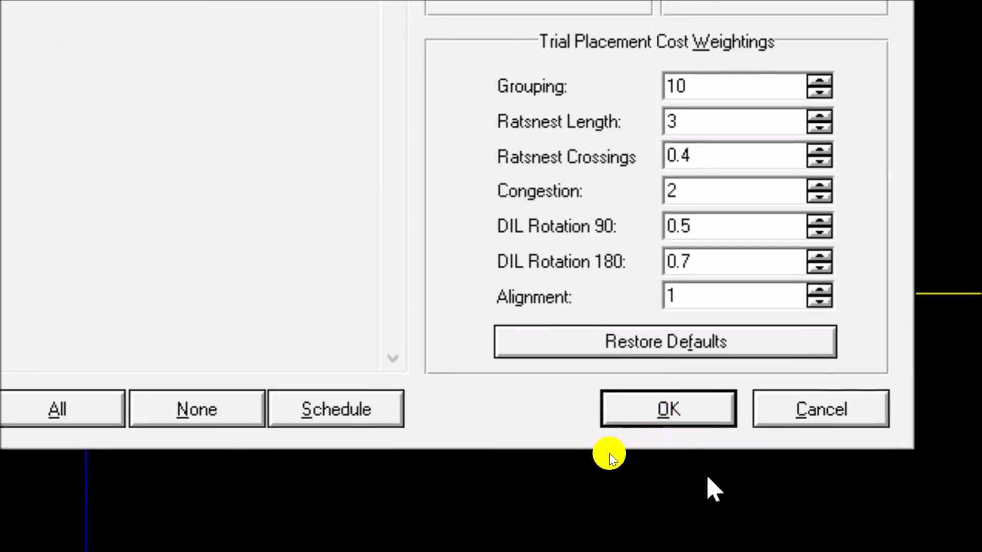
pyautogui.click(665, 516)
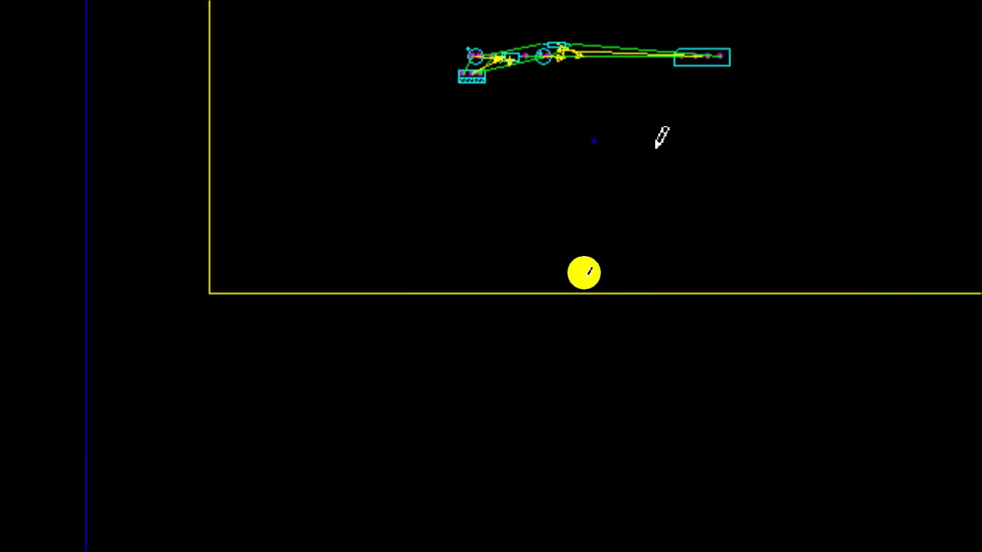
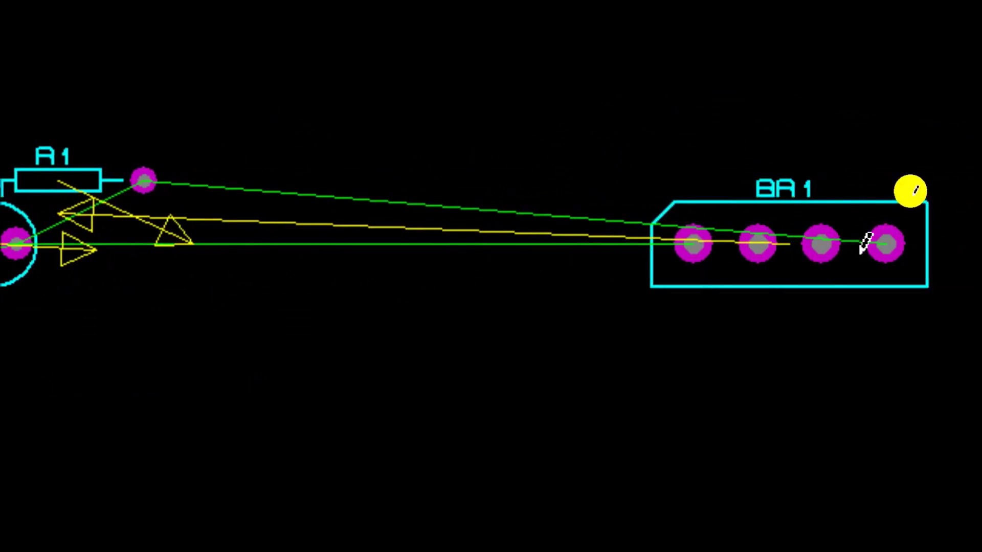
# - Move the bridge rectifier BR1 from the far right to above the other components
pyautogui.click(723, 193)
pyautogui.rightClick(723, 193)
pyautogui.click(317, 210)
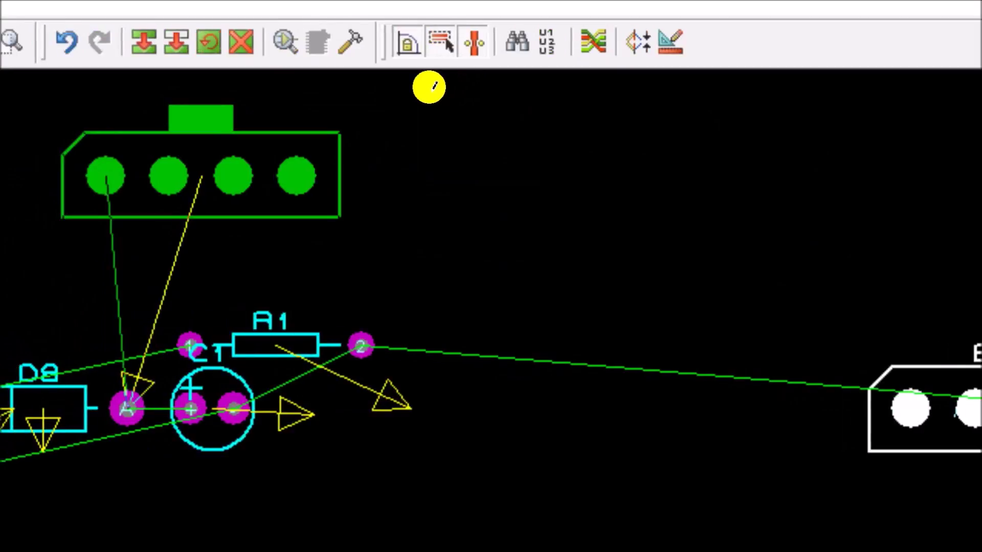
pyautogui.click(124, 132)
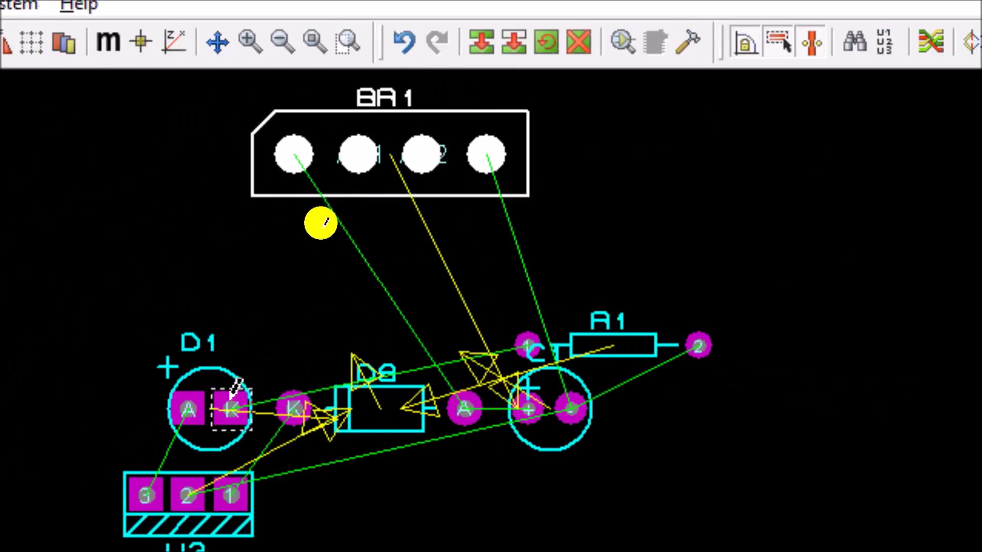
# - Move the LED D1 to the left of the bridge rectifier BR1
pyautogui.rightClick(251, 393)
pyautogui.click(329, 406)
pyautogui.click(168, 202)
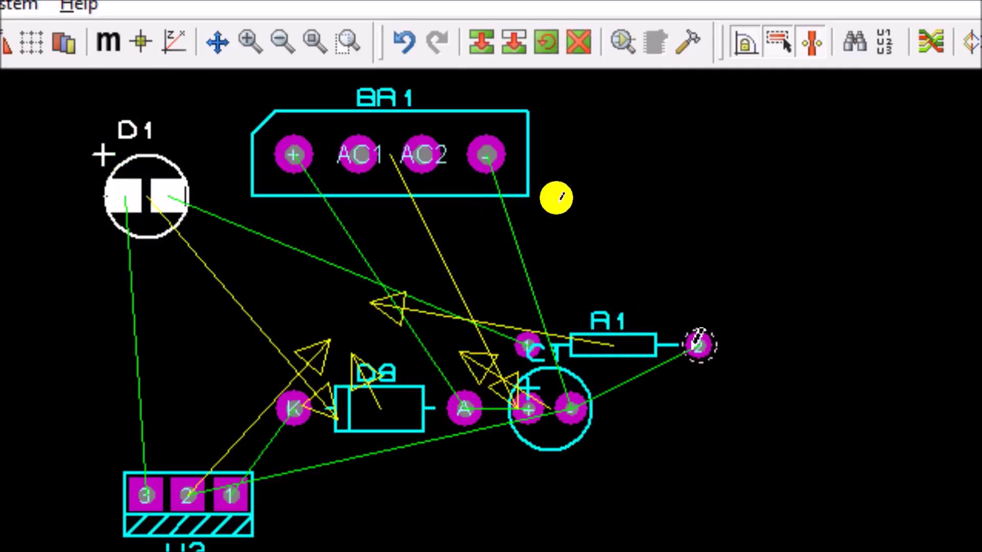
pyautogui.rightClick(699, 344)
pyautogui.click(777, 350)
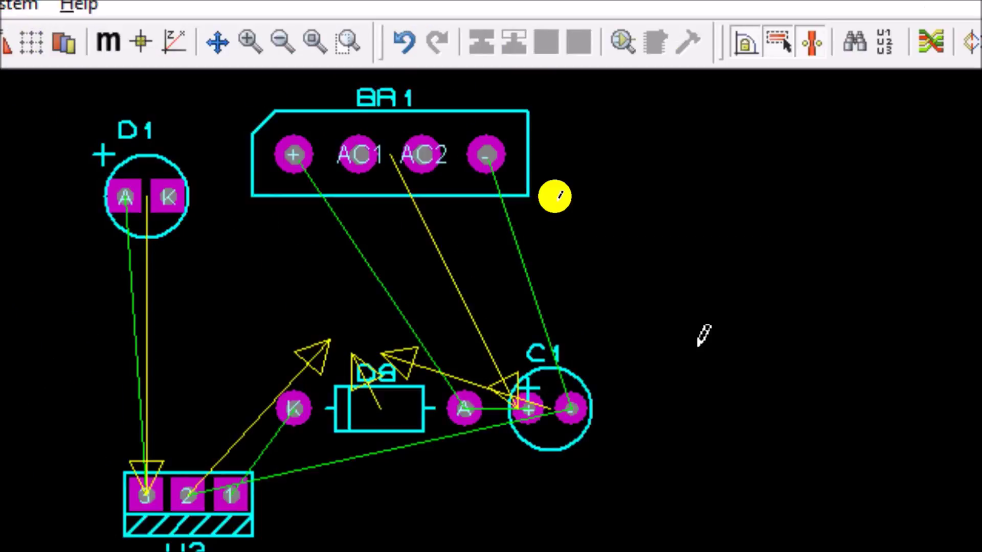
pyautogui.hotkey('ctrl', 'z')
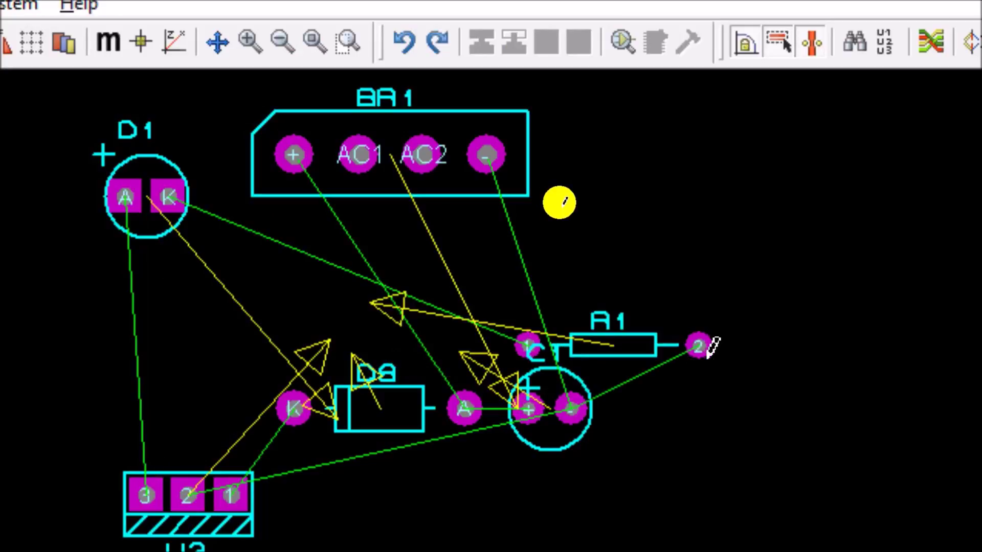
# - Move the resistor R1 to between the bridge rectifier BR1 and the diode D8
pyautogui.rightClick(706, 349)
pyautogui.click(778, 348)
pyautogui.moveTo(464, 346); pyautogui.dragTo(399, 300)
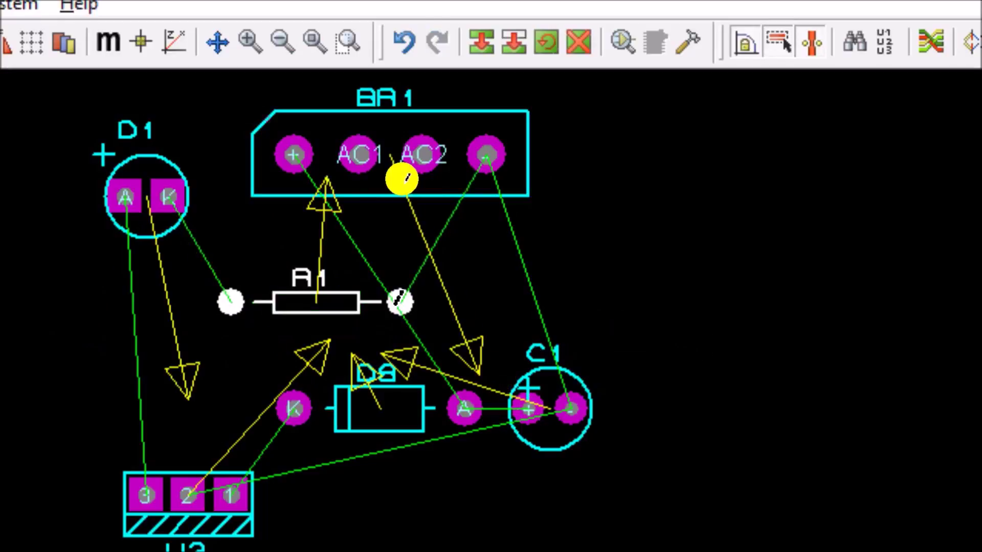
# - Move the capacitor C1 up and to the right, below the right end of BR1
pyautogui.rightClick(571, 408)
pyautogui.click(685, 412)
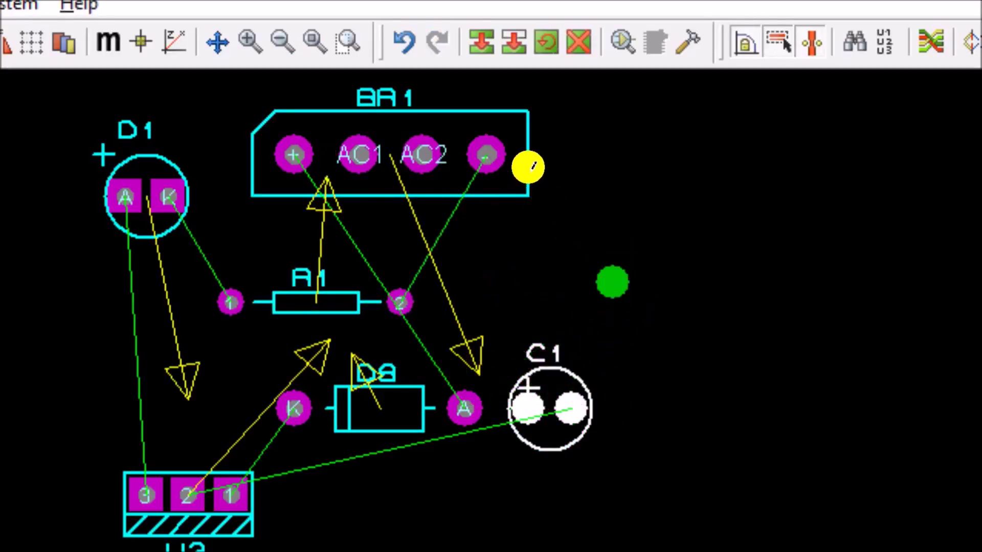
pyautogui.click(534, 161)
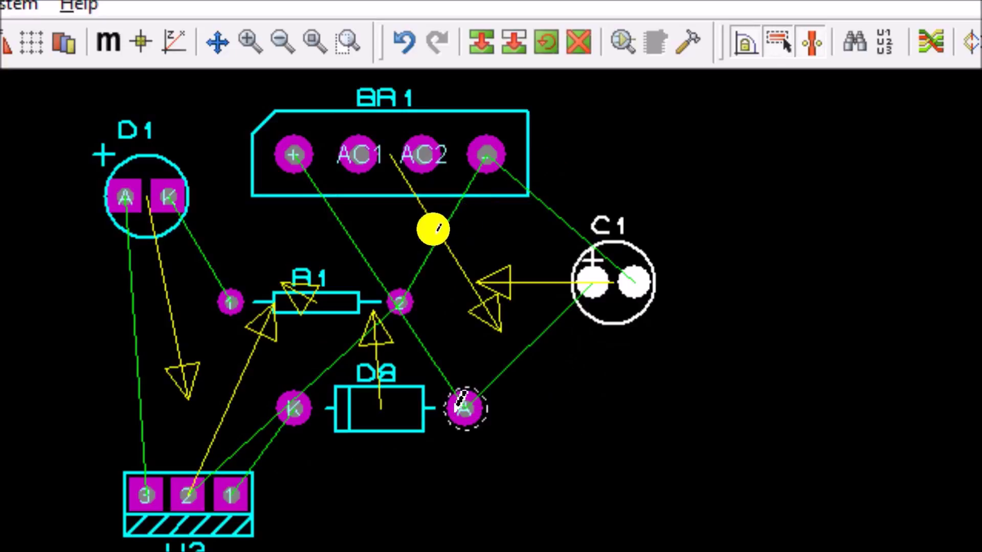
# - Move the diode D8 to the right so that it sits below the capacitor C1
pyautogui.rightClick(462, 404)
pyautogui.click(574, 412)
pyautogui.click(676, 449)
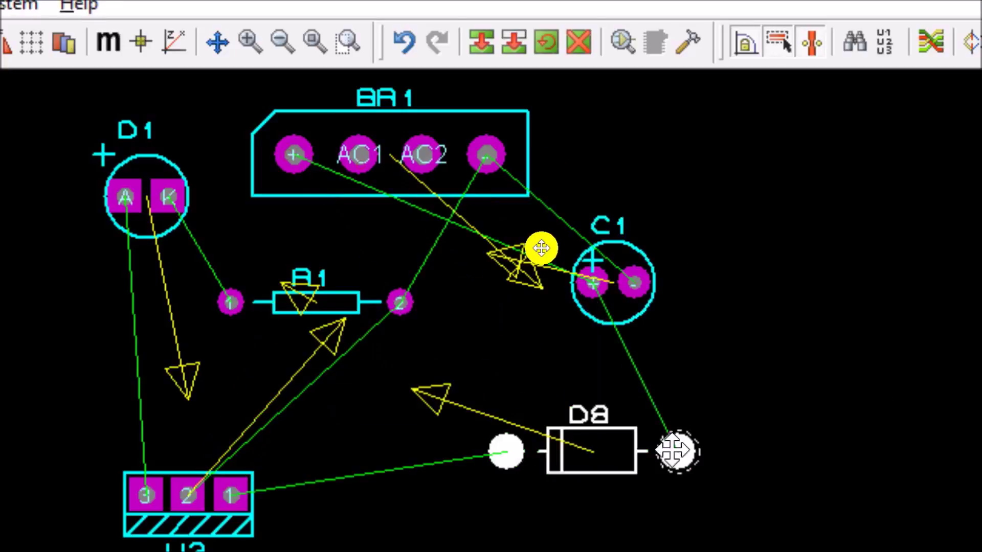
# - Move the regulator U3 up to directly beneath the bridge rectifier BR1, just above the resistor R1
pyautogui.rightClick(225, 451)
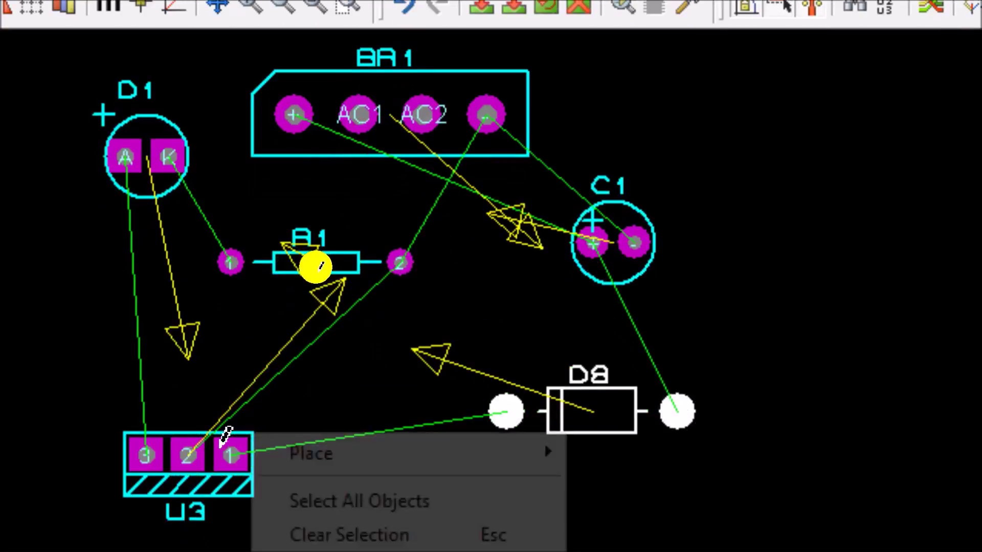
pyautogui.press('Escape')
pyautogui.rightClick(228, 429)
pyautogui.press('Escape')
pyautogui.rightClick(232, 430)
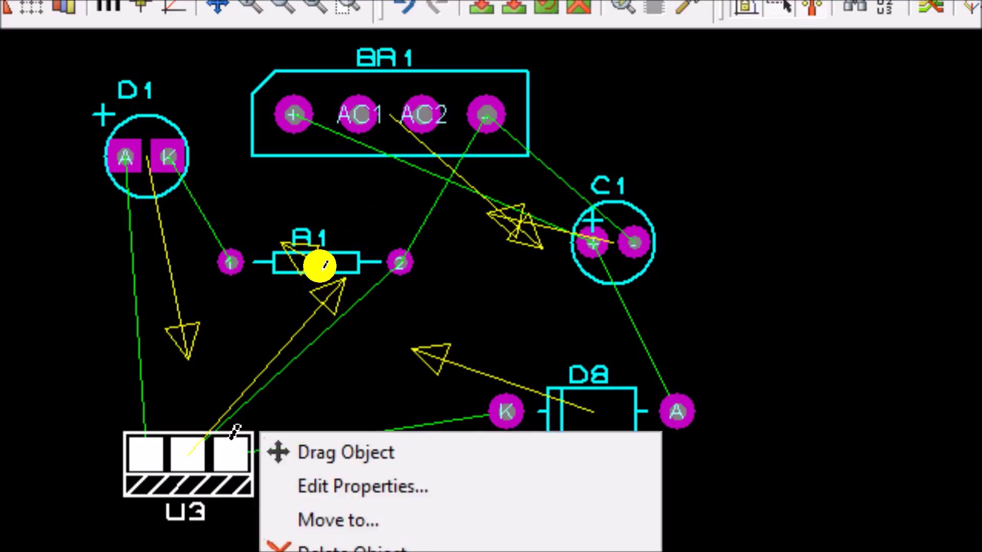
pyautogui.click(345, 452)
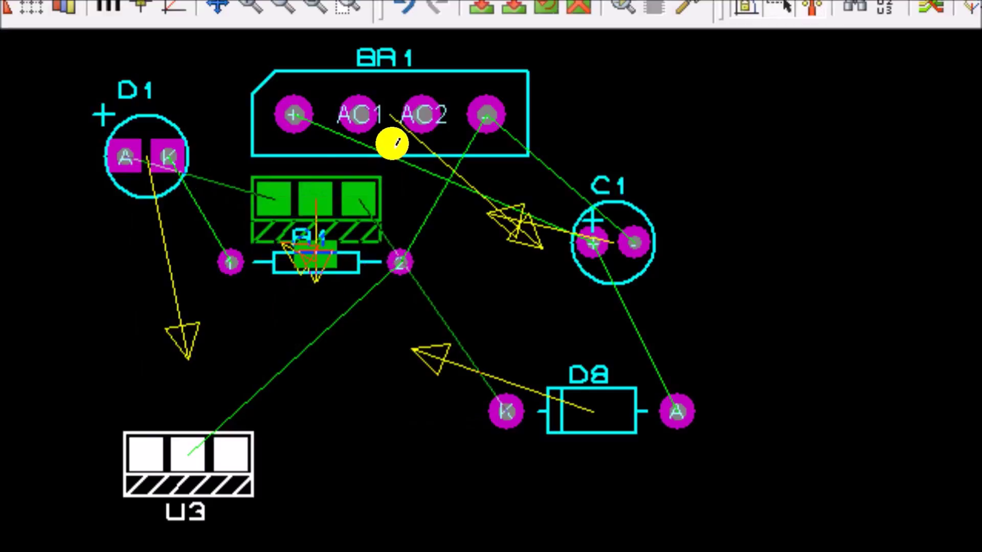
pyautogui.click(380, 187)
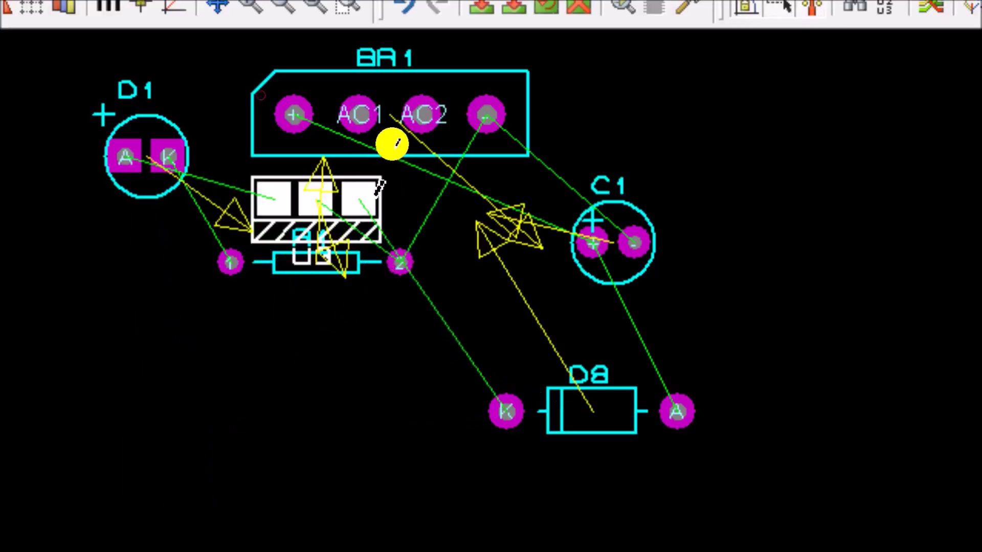
# - Mirror the LED D1 horizontally with X-Mirror and clear the selection
pyautogui.rightClick(168, 147)
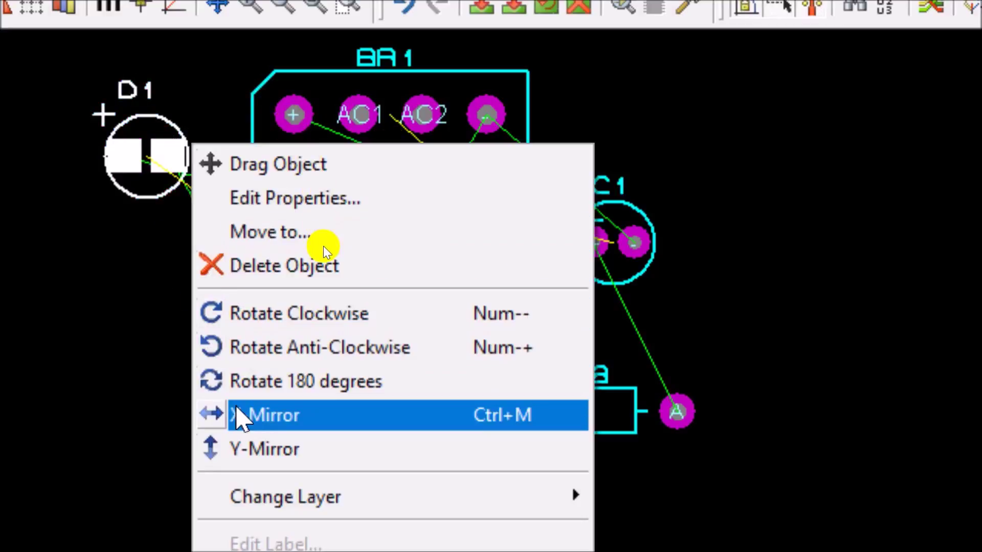
pyautogui.click(241, 415)
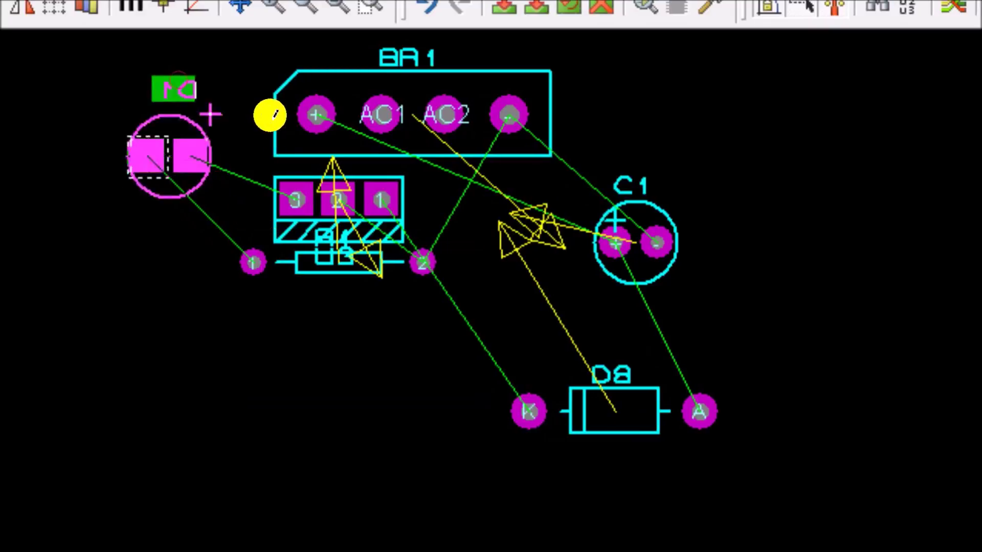
pyautogui.click(120, 271)
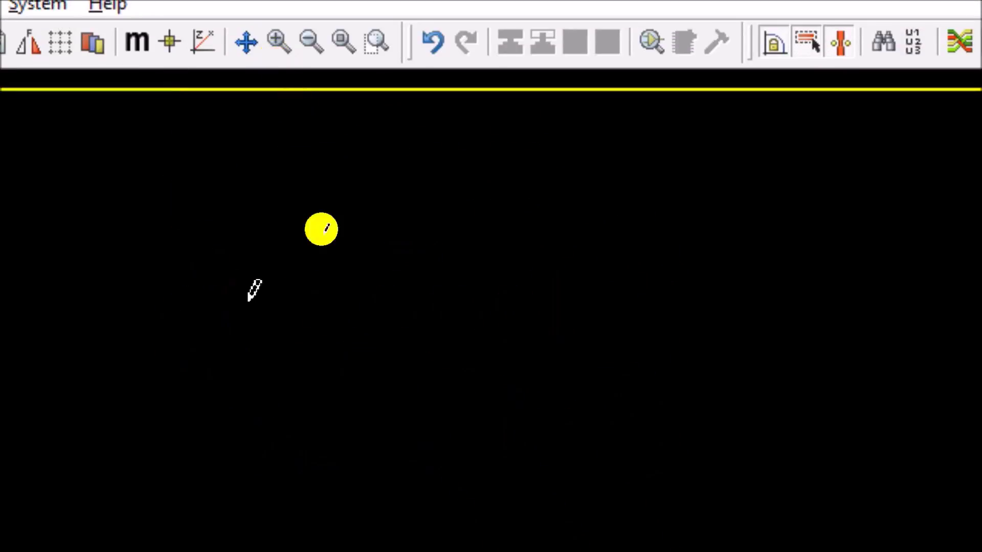
pyautogui.moveTo(330, 479)
pyautogui.mouseDown()
pyautogui.moveTo(449, 499)
pyautogui.moveTo(513, 473)
pyautogui.moveTo(536, 493)
pyautogui.mouseUp()
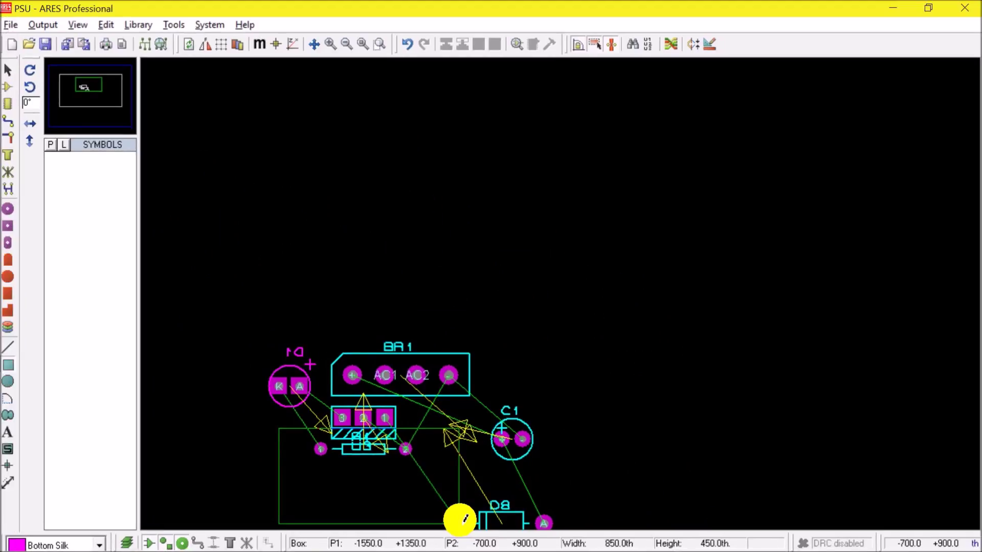
pyautogui.moveTo(459, 519); pyautogui.dragTo(247, 230)
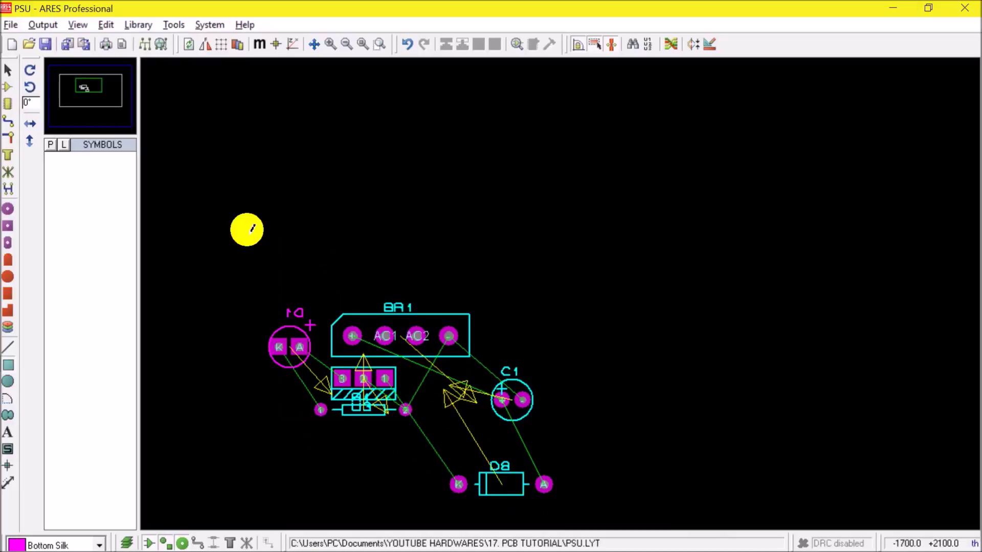